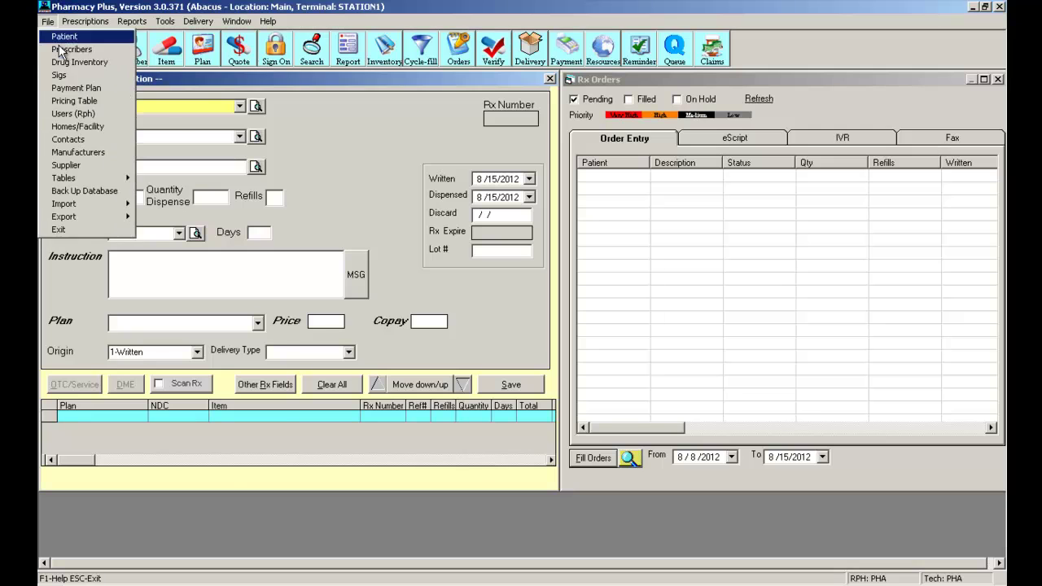
Create a new user record named Tech with Rx label initials TEC and the user type Technician.
{"action": "left_click", "coordinate": [60, 110]}
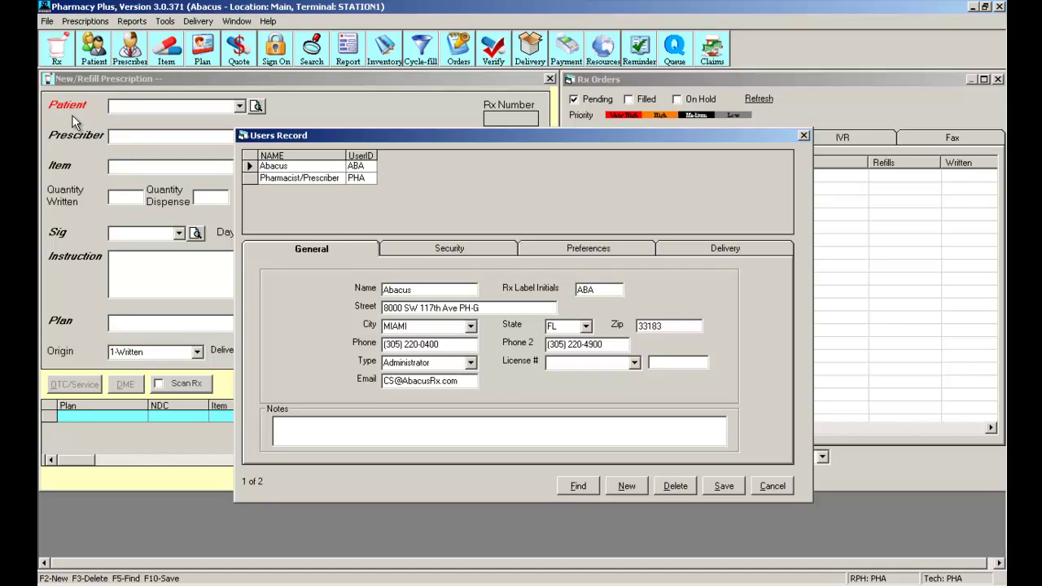
{"action": "left_click", "coordinate": [627, 487]}
{"action": "type", "text": "Tech"}
{"action": "key", "text": "Tab"}
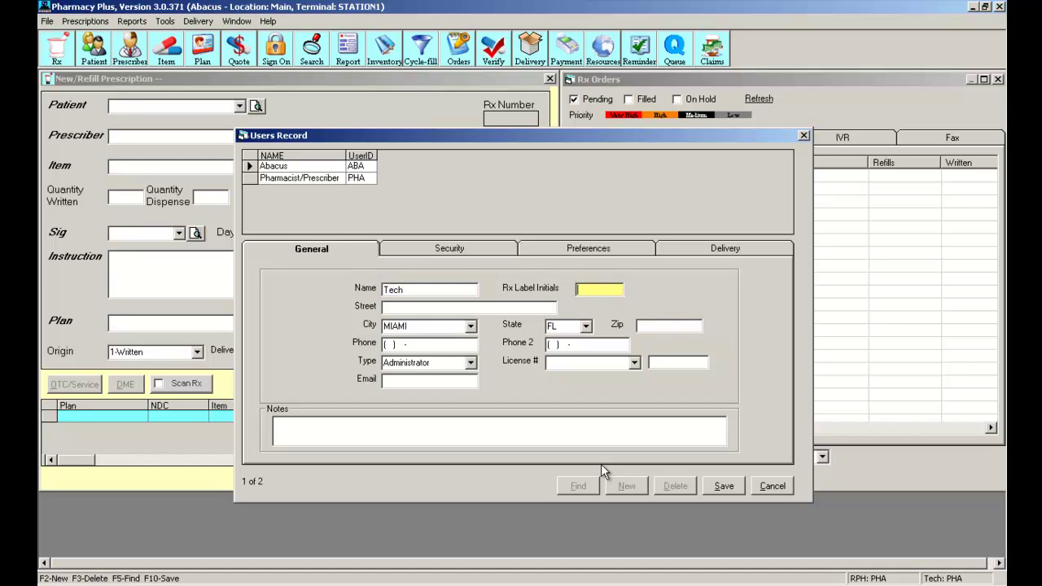
{"action": "type", "text": "TEC"}
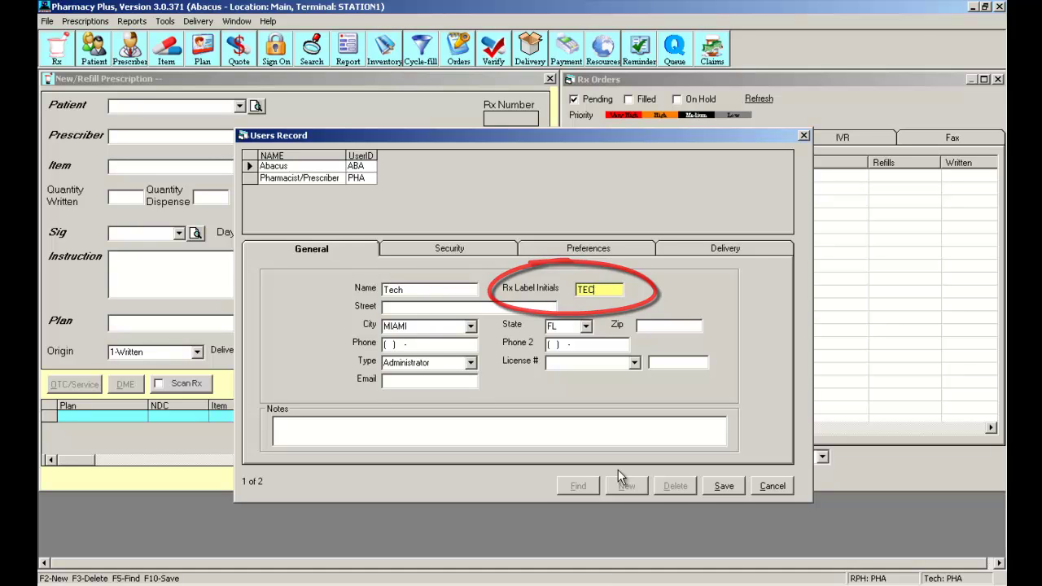
{"action": "left_click", "coordinate": [470, 363]}
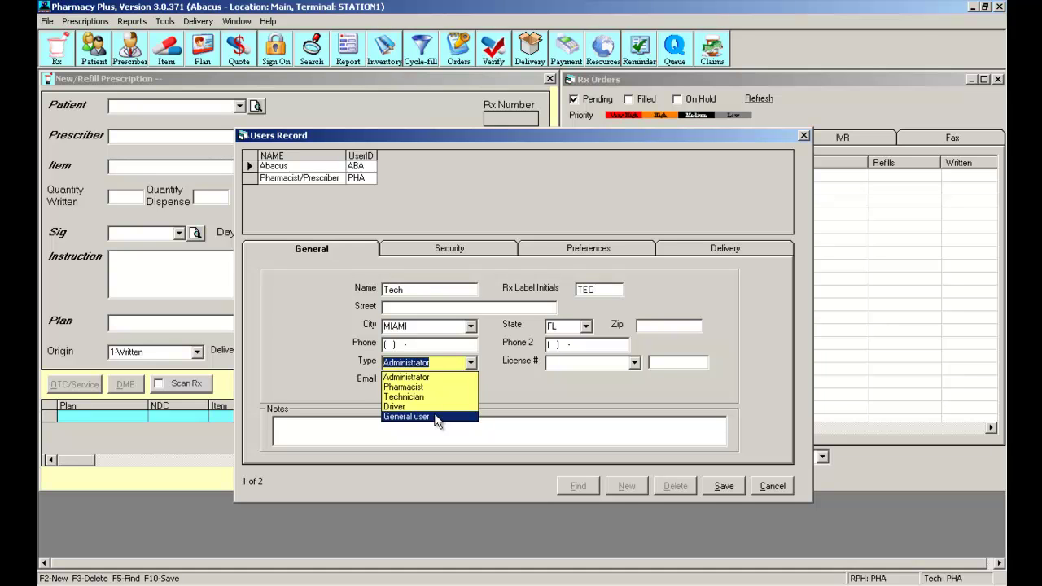
{"action": "left_click", "coordinate": [428, 396]}
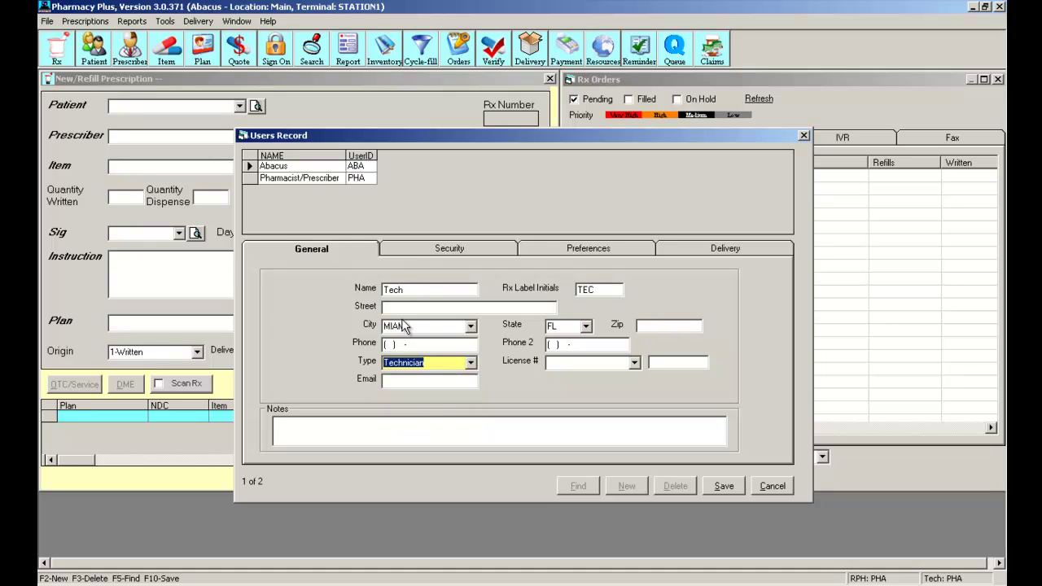
Enter and re-type the password in the Tech user's security settings.
{"action": "left_click", "coordinate": [422, 248]}
{"action": "left_click", "coordinate": [371, 289]}
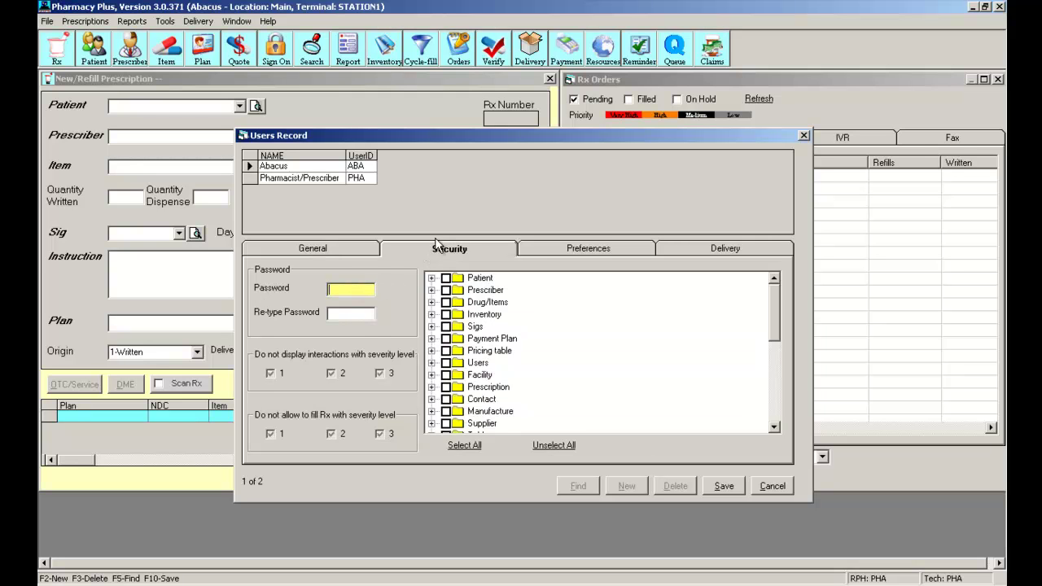
{"action": "type", "text": "***"}
{"action": "key", "text": "Tab"}
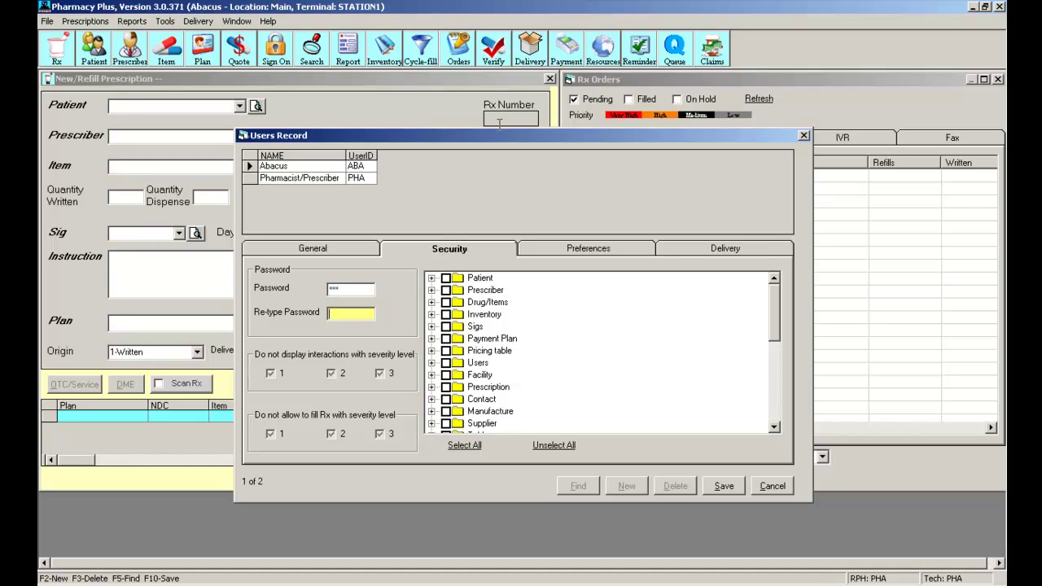
{"action": "type", "text": "***"}
Grant the Tech user every security permission, check the expanded Patient permissions, and save the user record.
{"action": "left_click", "coordinate": [446, 278]}
{"action": "left_click", "coordinate": [432, 278]}
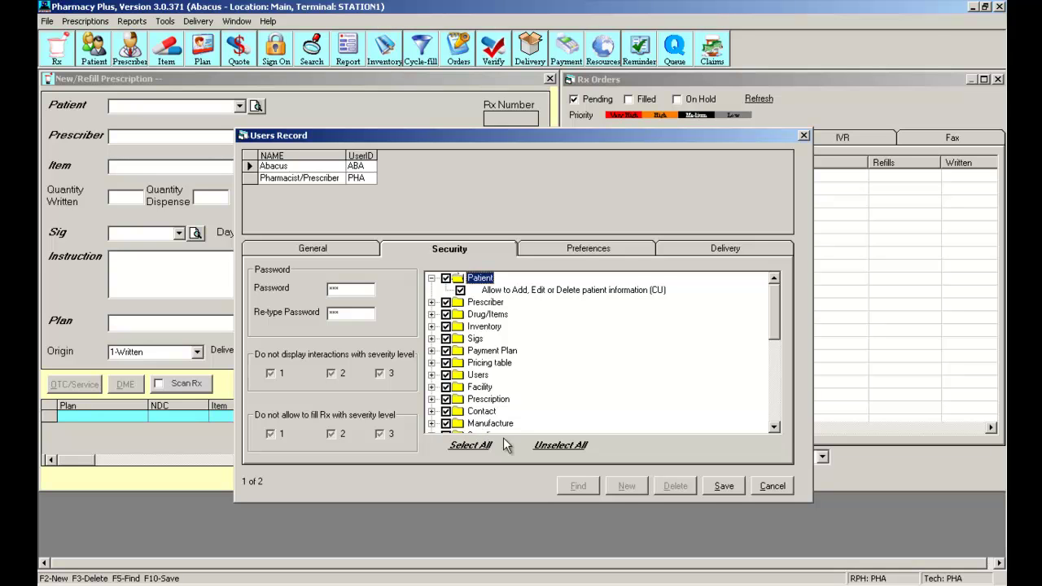
{"action": "left_click", "coordinate": [732, 486]}
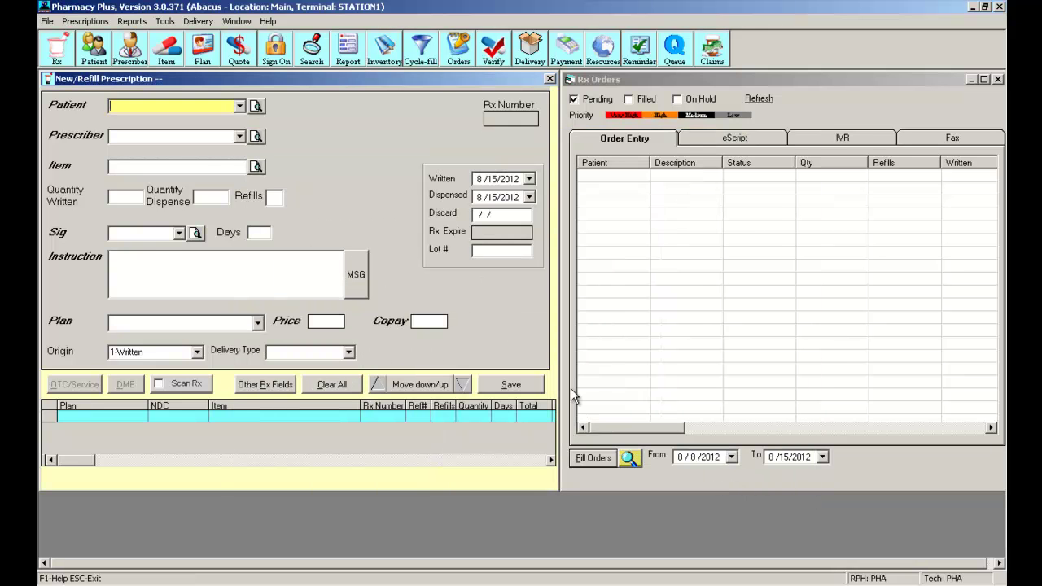
Enable the configuration preference "Install security with passwords" and save the preferences.
{"action": "left_click", "coordinate": [166, 21]}
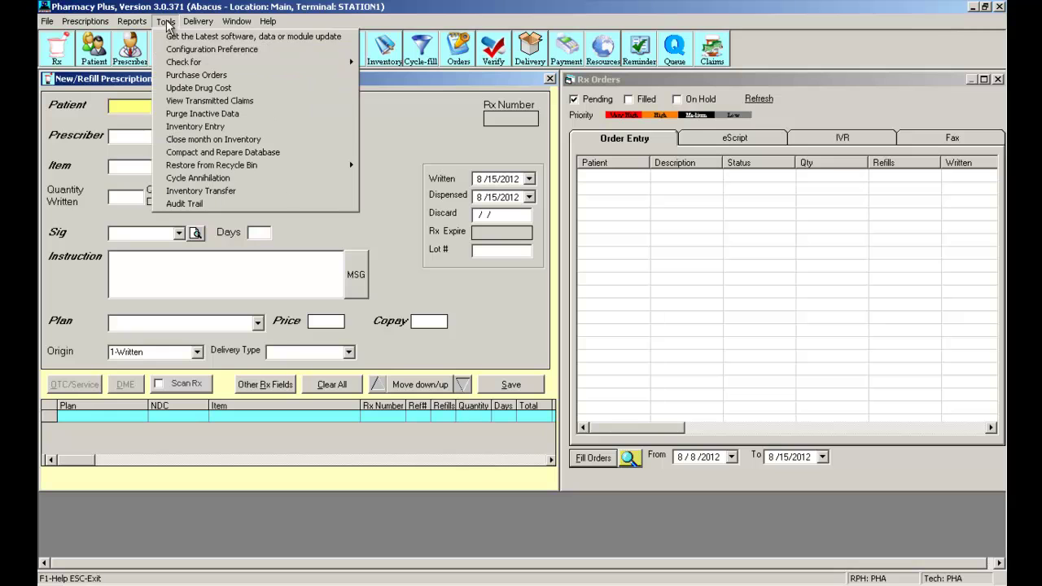
{"action": "left_click", "coordinate": [163, 51]}
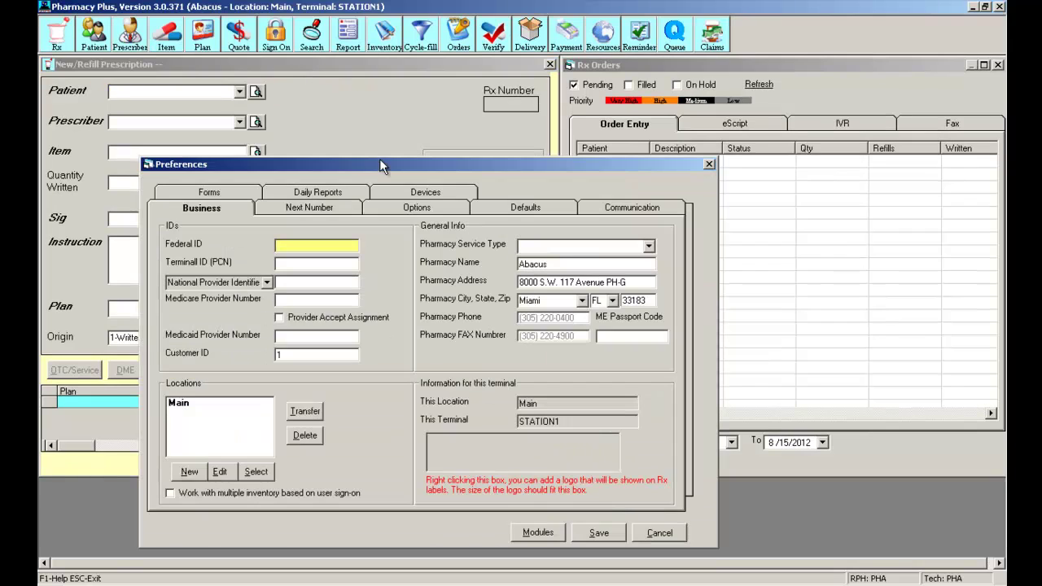
{"action": "left_click", "coordinate": [454, 208]}
{"action": "left_click_drag", "start_coordinate": [472, 163], "coordinate": [475, 111]}
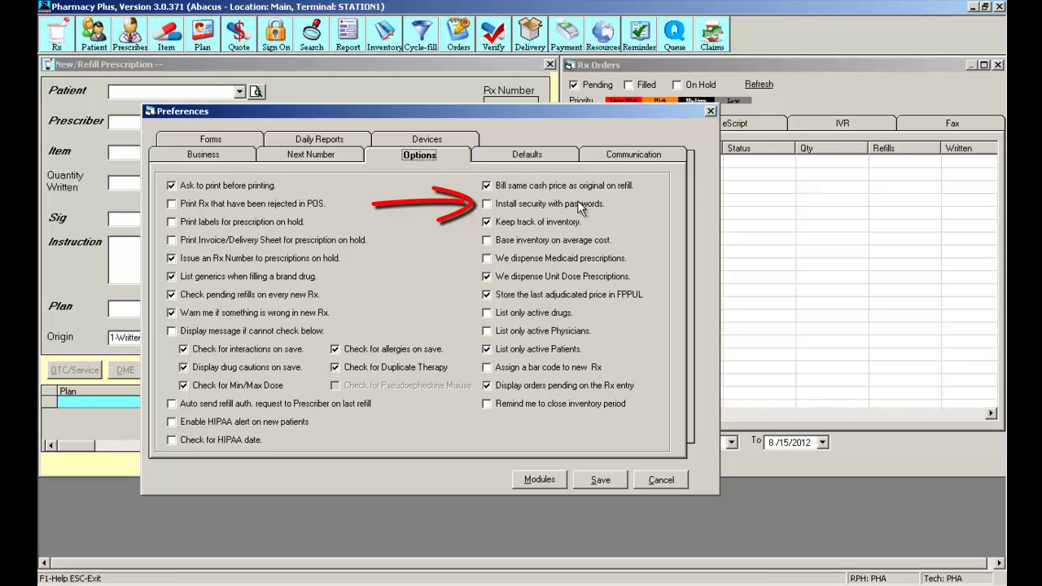
{"action": "left_click", "coordinate": [534, 206]}
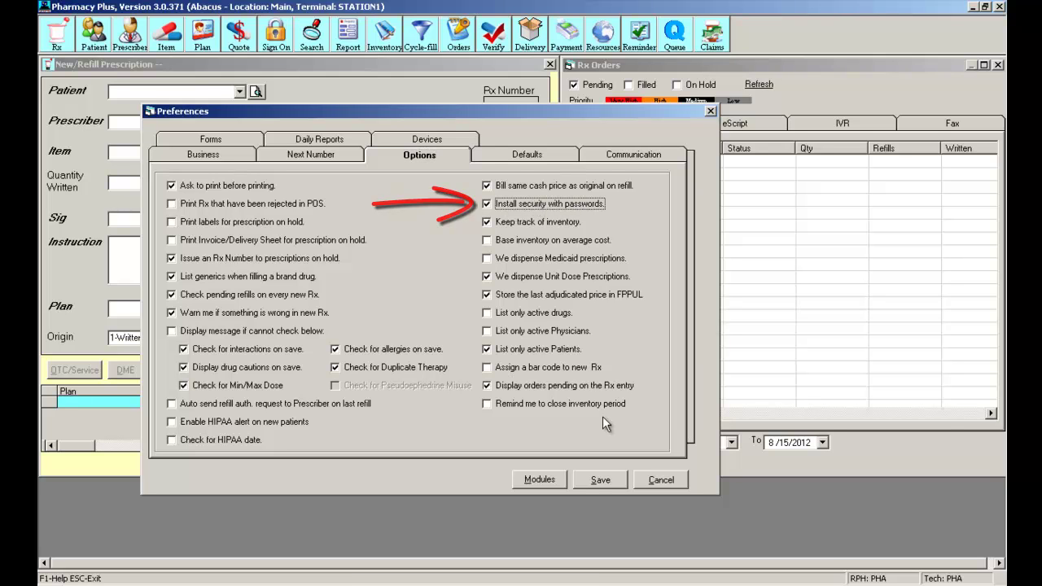
{"action": "left_click", "coordinate": [600, 479]}
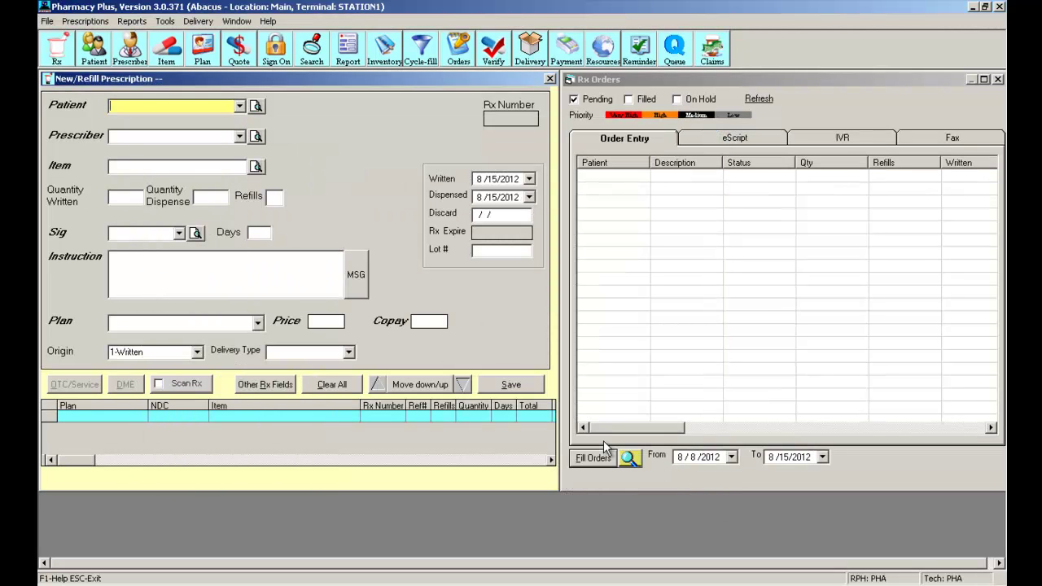
Open the user records through a temporary supervisor override, logging in as Abacus with the account password.
{"action": "left_click", "coordinate": [47, 21]}
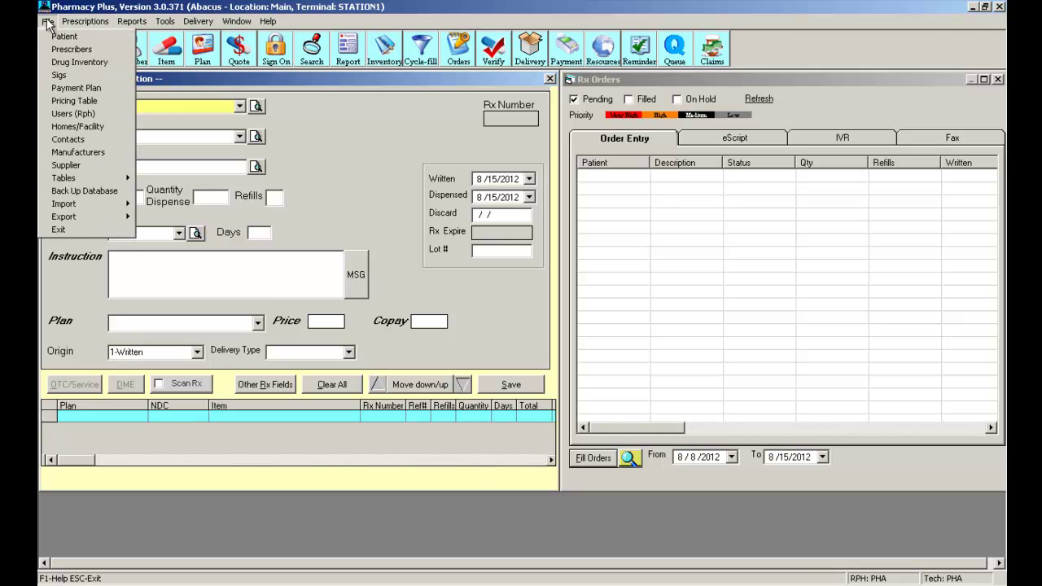
{"action": "left_click", "coordinate": [75, 113]}
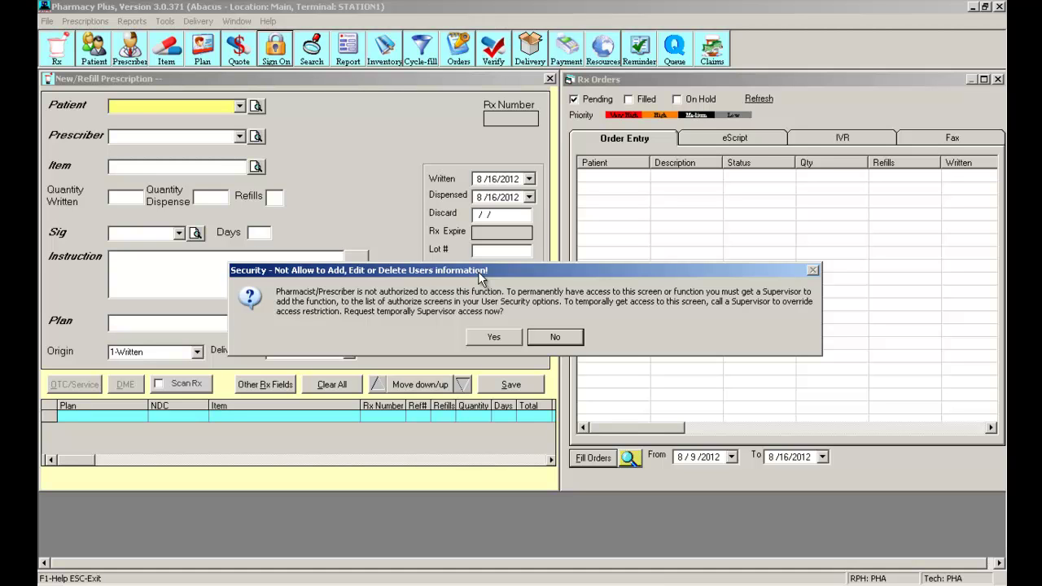
{"action": "left_click", "coordinate": [494, 336]}
{"action": "left_click", "coordinate": [524, 335]}
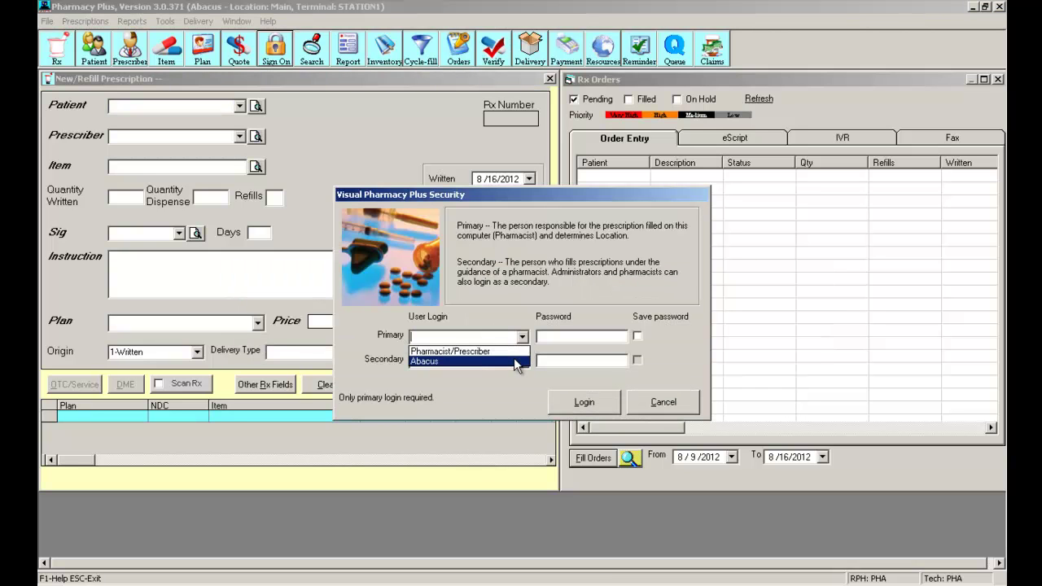
{"action": "left_click", "coordinate": [514, 360]}
{"action": "left_click", "coordinate": [561, 336]}
{"action": "type", "text": "******"}
{"action": "key", "text": "Return"}
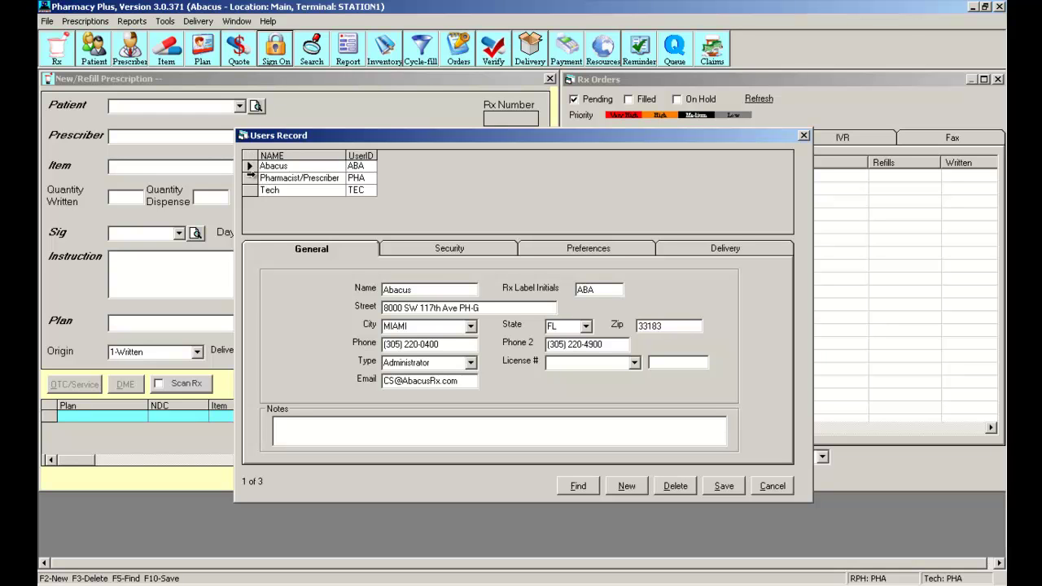
Grant the Pharmacist/Prescriber user all security permissions and save the record.
{"action": "left_click", "coordinate": [250, 177]}
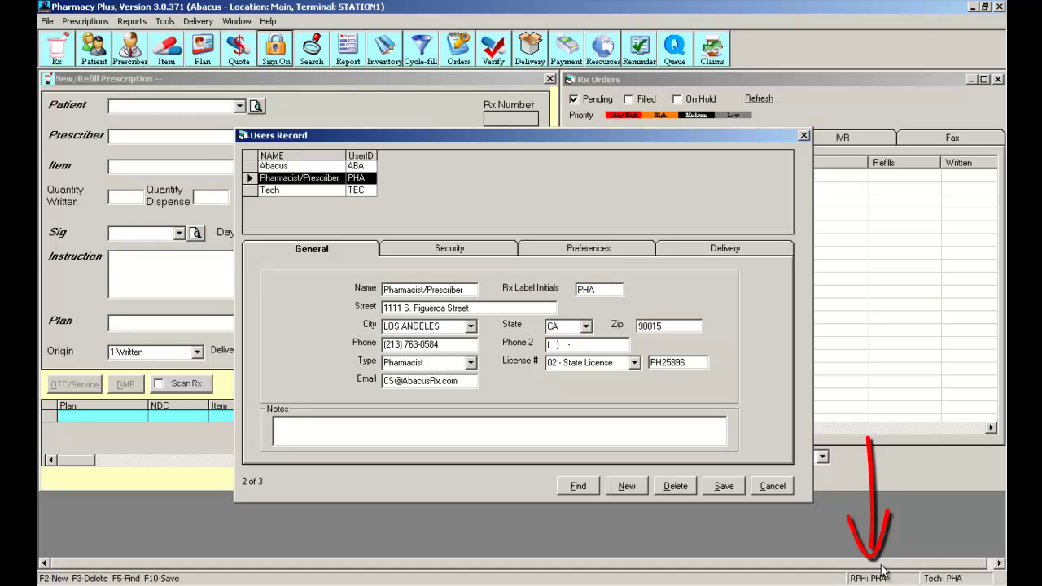
{"action": "left_click", "coordinate": [447, 248]}
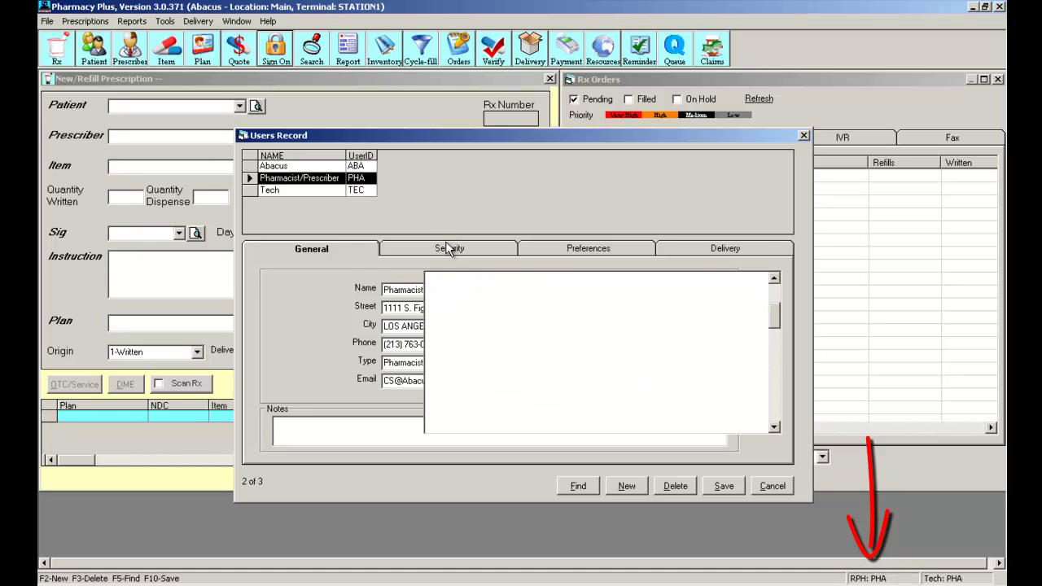
{"action": "left_click", "coordinate": [773, 281]}
{"action": "left_click", "coordinate": [774, 280]}
{"action": "left_click", "coordinate": [774, 281]}
{"action": "left_click", "coordinate": [774, 281]}
{"action": "left_click", "coordinate": [774, 280]}
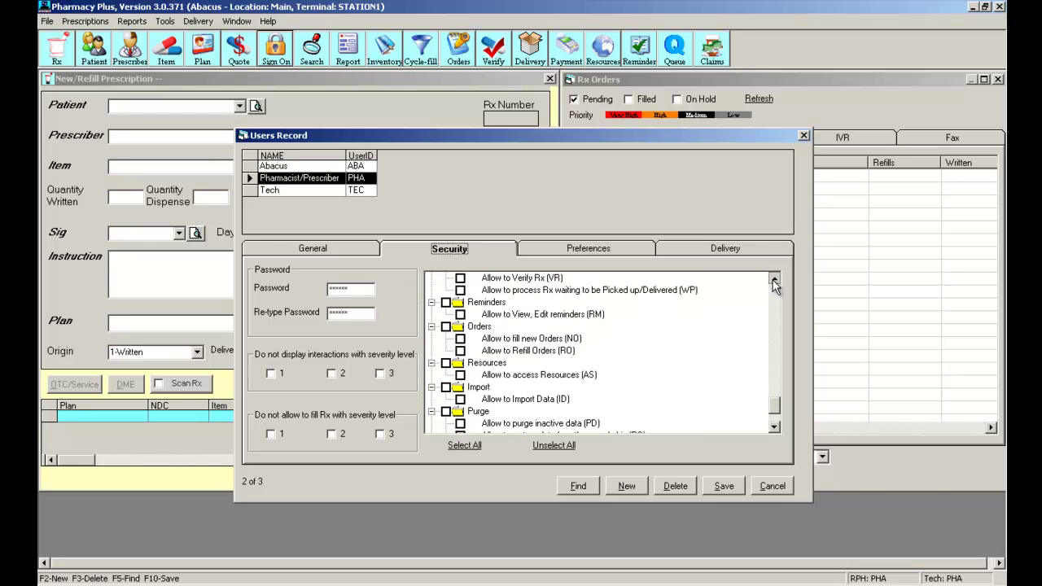
{"action": "left_click", "coordinate": [773, 281]}
{"action": "left_click", "coordinate": [774, 281]}
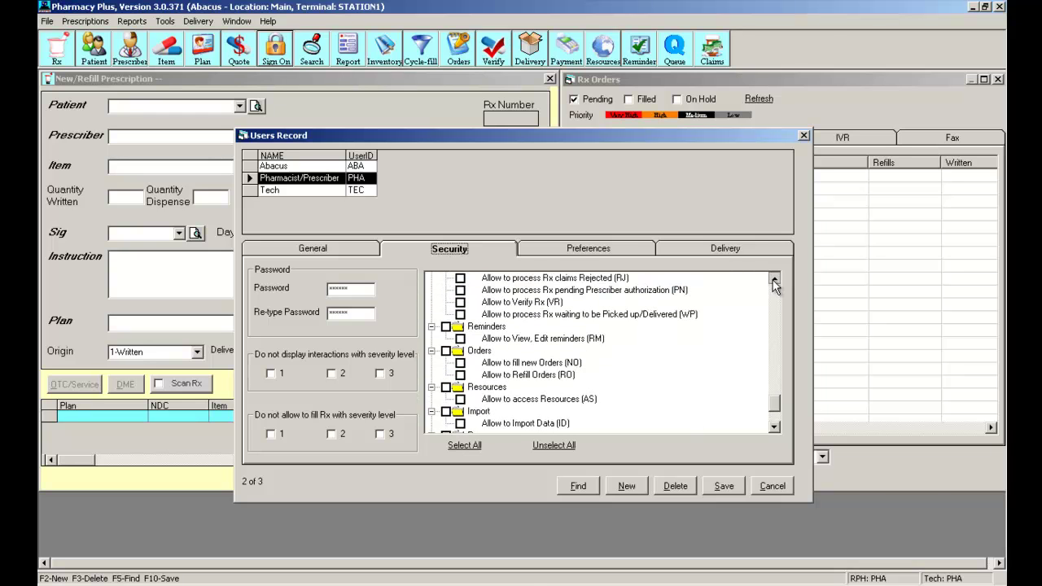
{"action": "left_click", "coordinate": [470, 449]}
{"action": "left_click", "coordinate": [723, 489]}
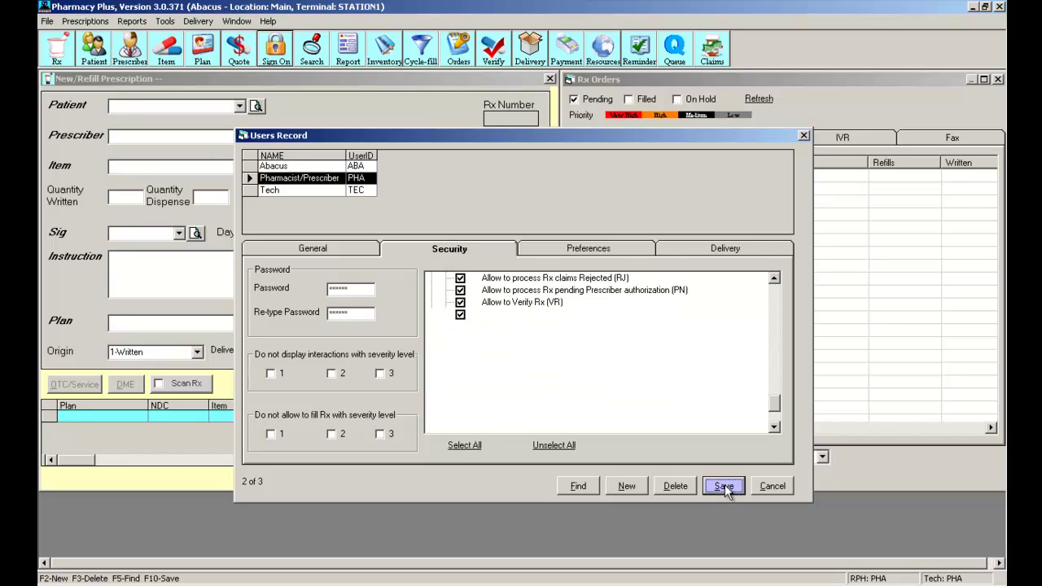
Reopen the user records to check that they are accessible, and close them.
{"action": "left_click", "coordinate": [47, 21]}
{"action": "left_click", "coordinate": [99, 113]}
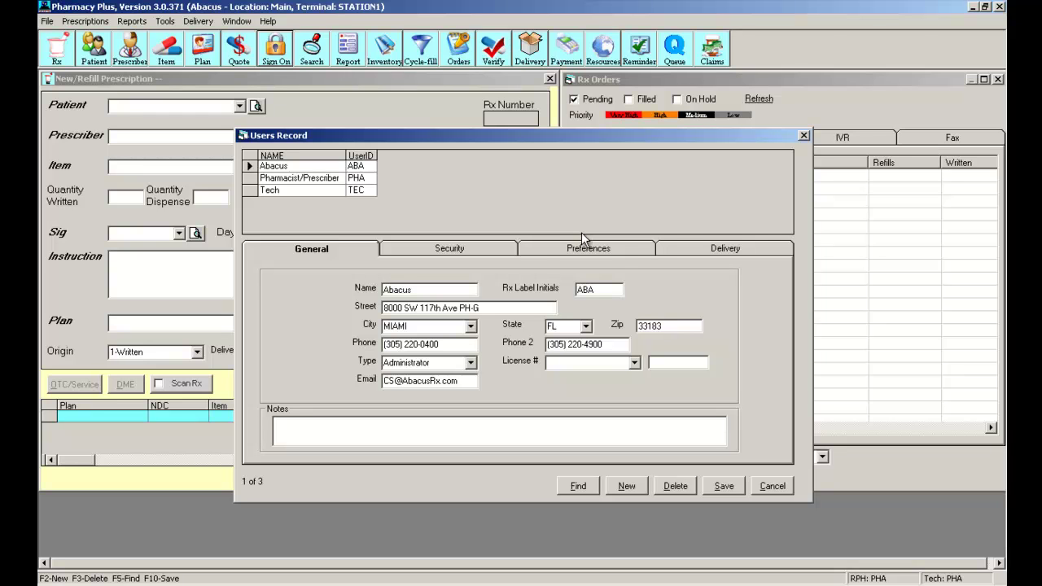
{"action": "left_click", "coordinate": [803, 135]}
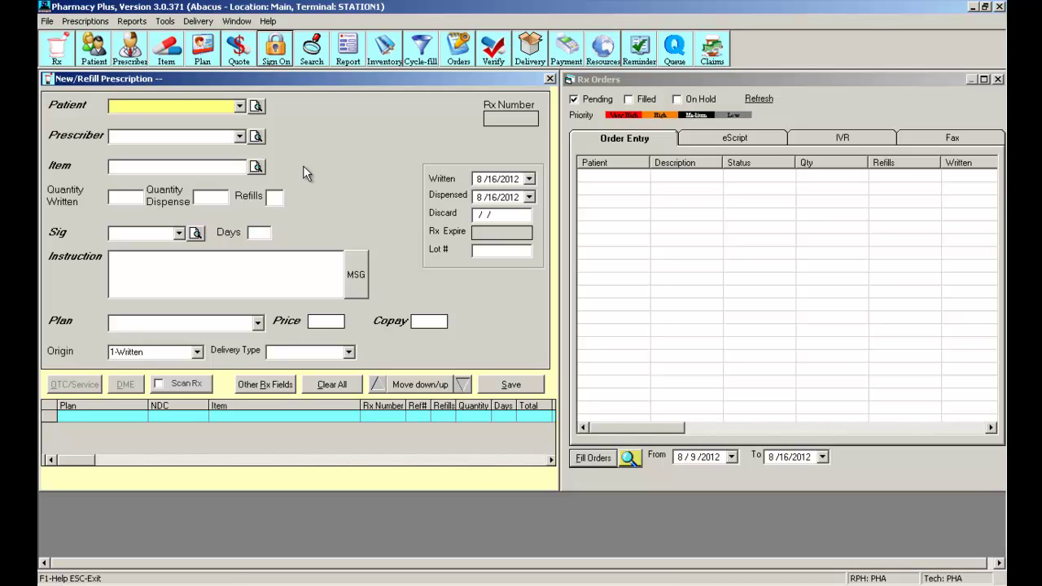
Sign on again with Pharmacist/Prescriber as the primary user, using the saved password.
{"action": "left_click", "coordinate": [274, 50]}
{"action": "left_click", "coordinate": [491, 325]}
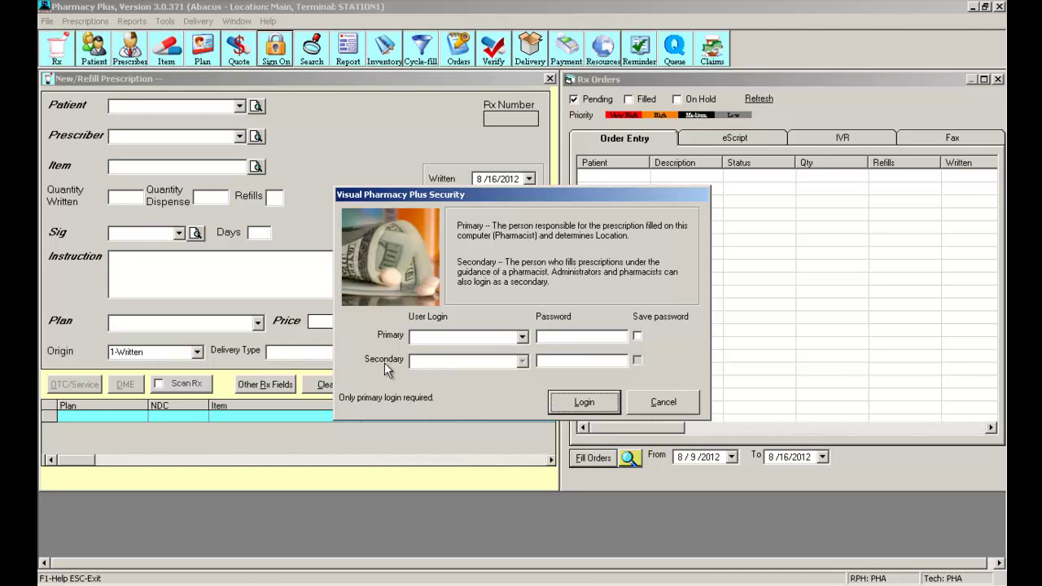
{"action": "left_click", "coordinate": [522, 338]}
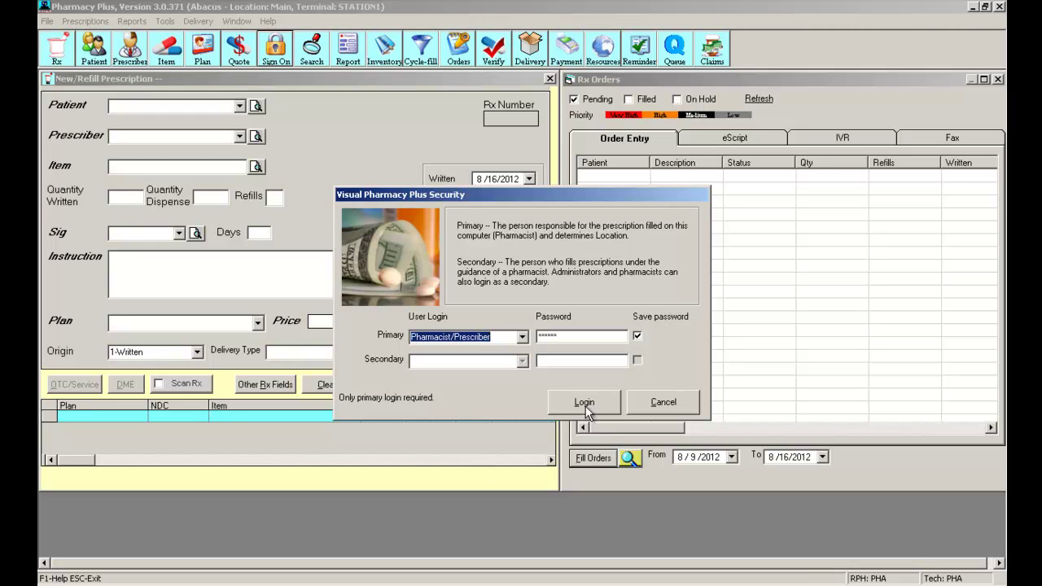
{"action": "left_click", "coordinate": [585, 404]}
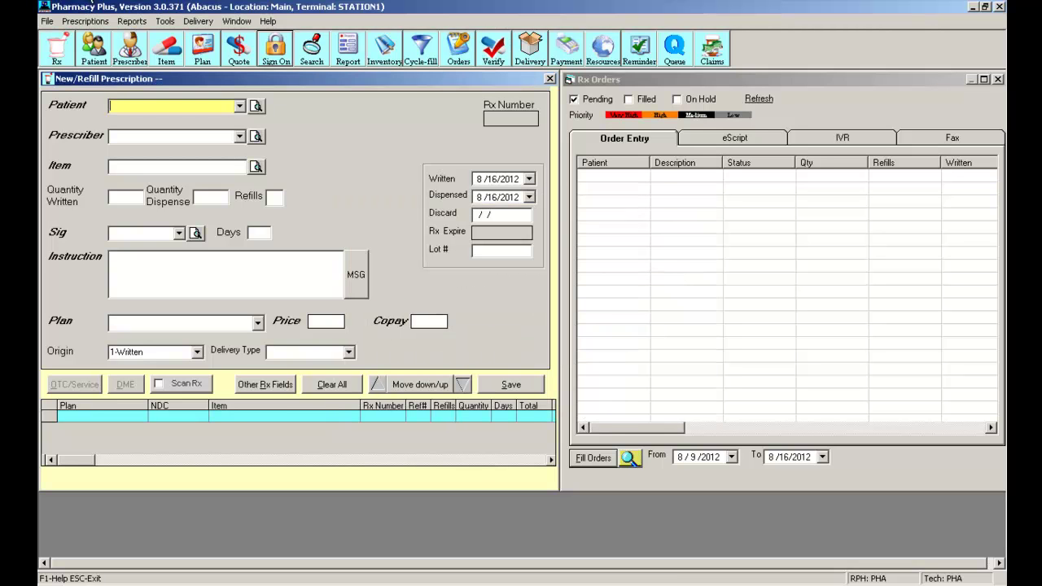
Turn off the default preference "Only Pharmacist need to login" and save the preferences.
{"action": "left_click", "coordinate": [167, 22]}
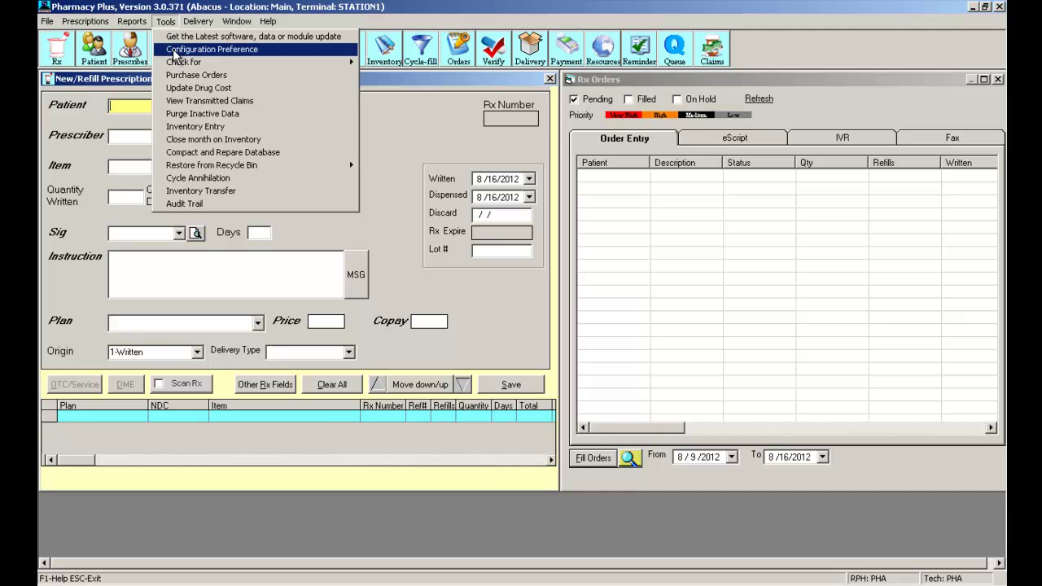
{"action": "left_click", "coordinate": [175, 50]}
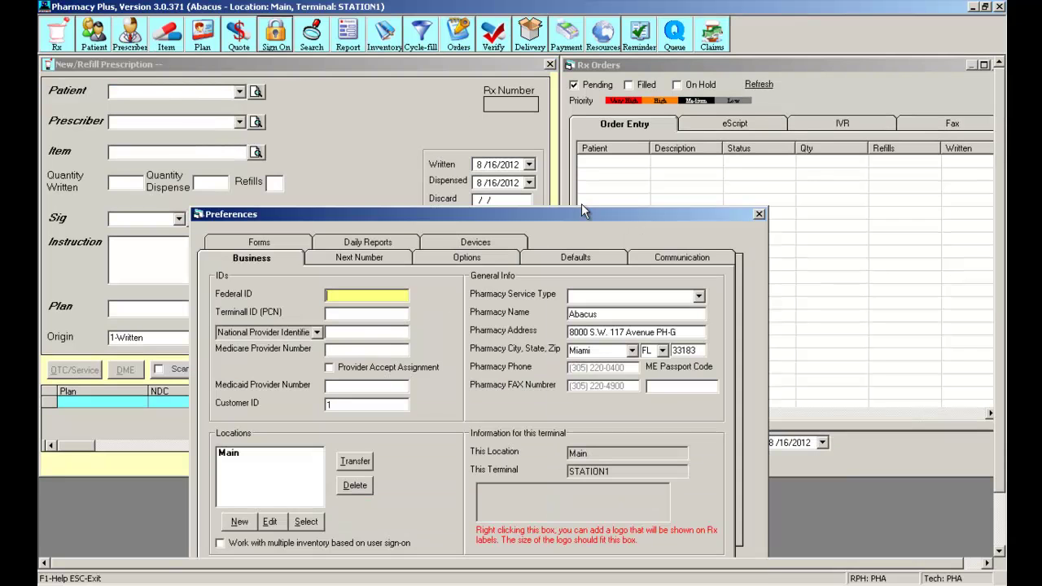
{"action": "left_click", "coordinate": [579, 162]}
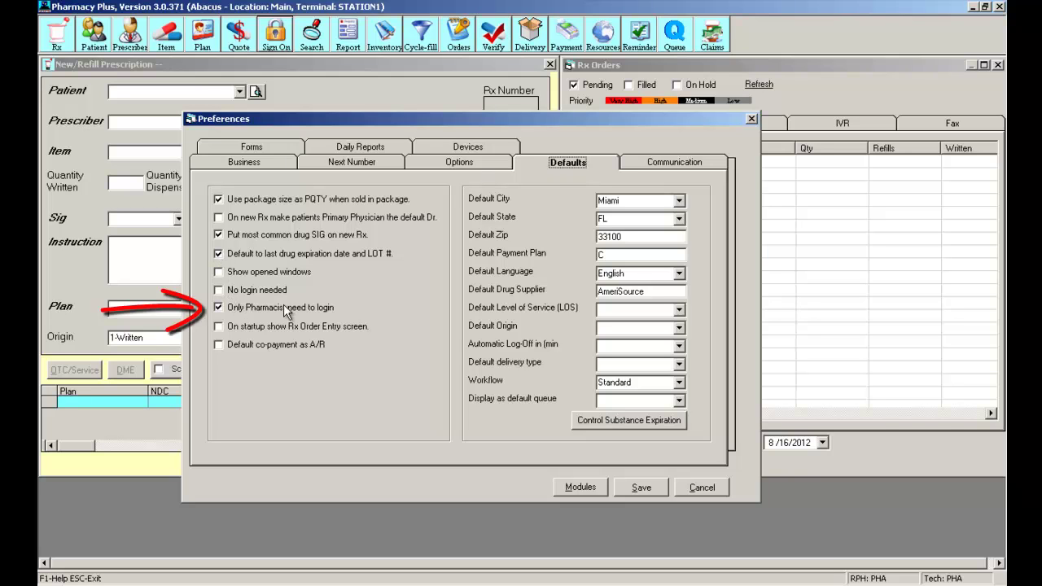
{"action": "left_click", "coordinate": [309, 306]}
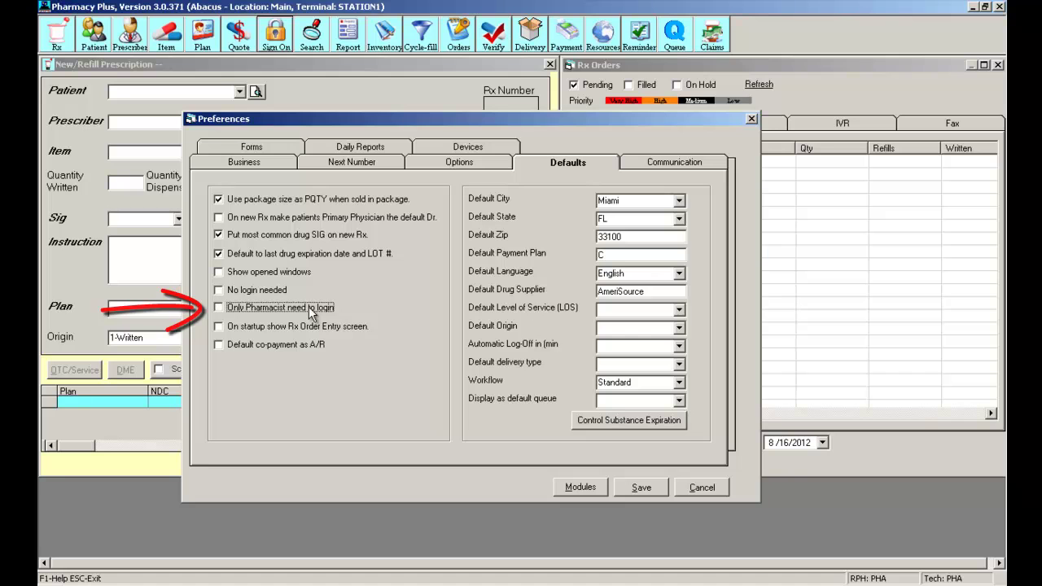
{"action": "left_click", "coordinate": [647, 488]}
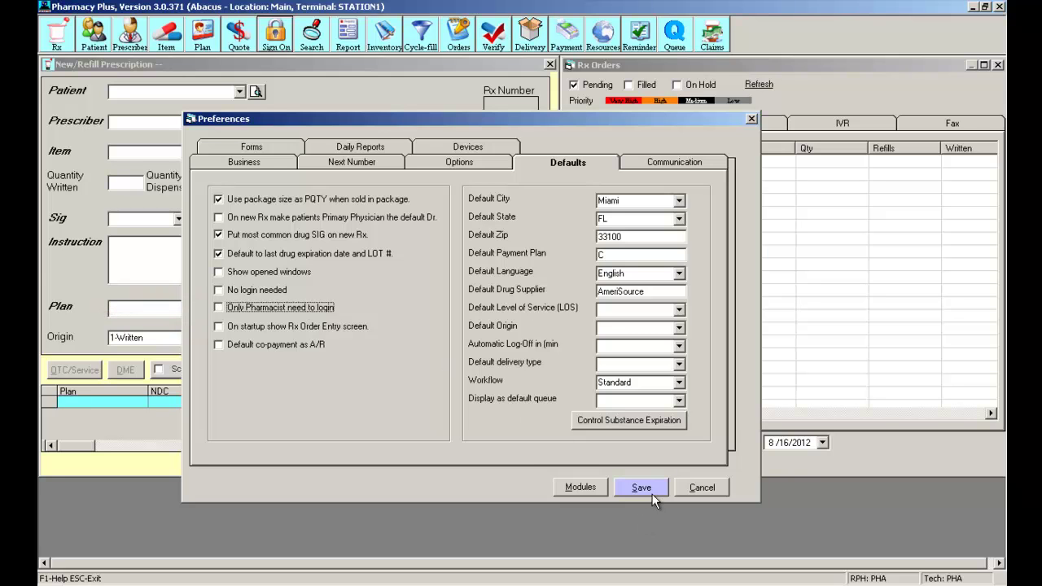
Start a new sign-on with Pharmacist/Prescriber as the primary user and Tech as the secondary user.
{"action": "left_click", "coordinate": [265, 52]}
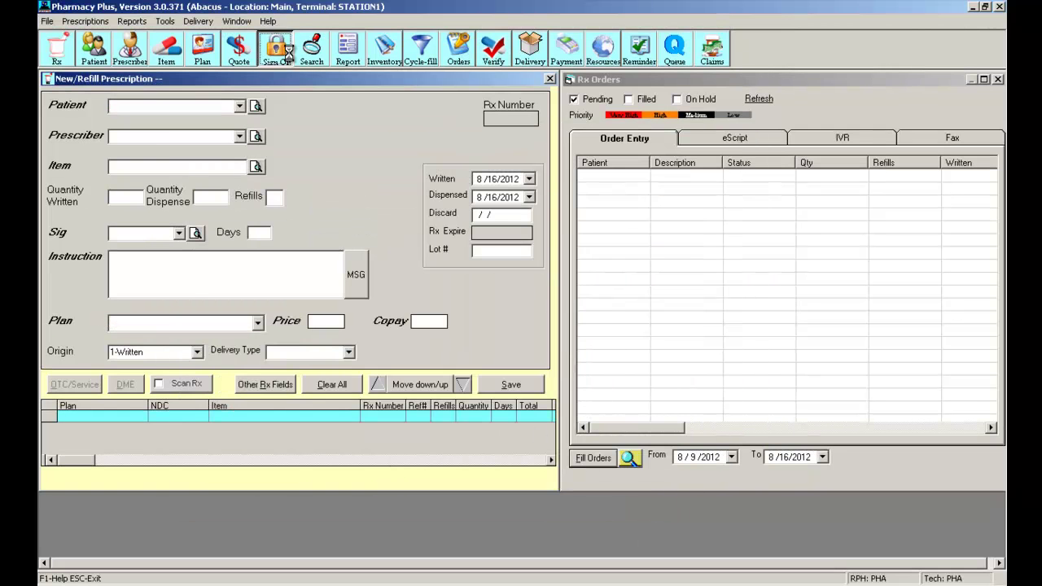
{"action": "left_click", "coordinate": [495, 326]}
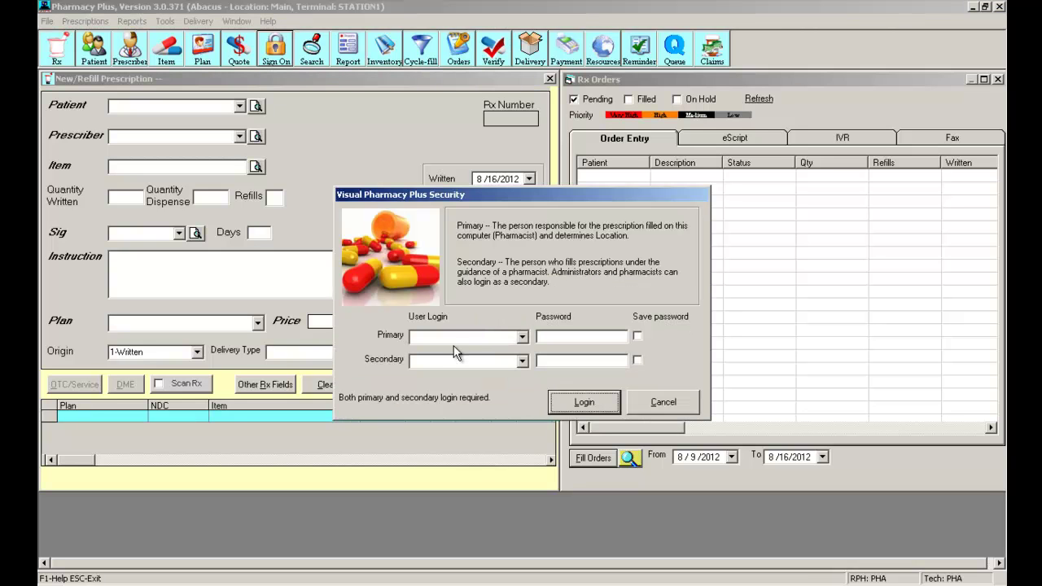
{"action": "left_click", "coordinate": [522, 337]}
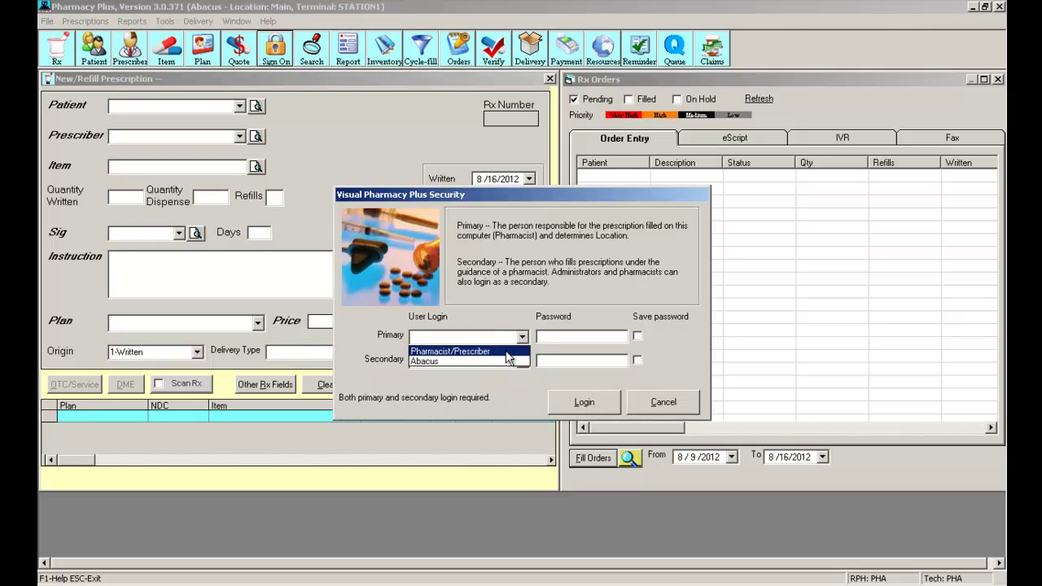
{"action": "left_click", "coordinate": [508, 352]}
{"action": "left_click", "coordinate": [524, 361]}
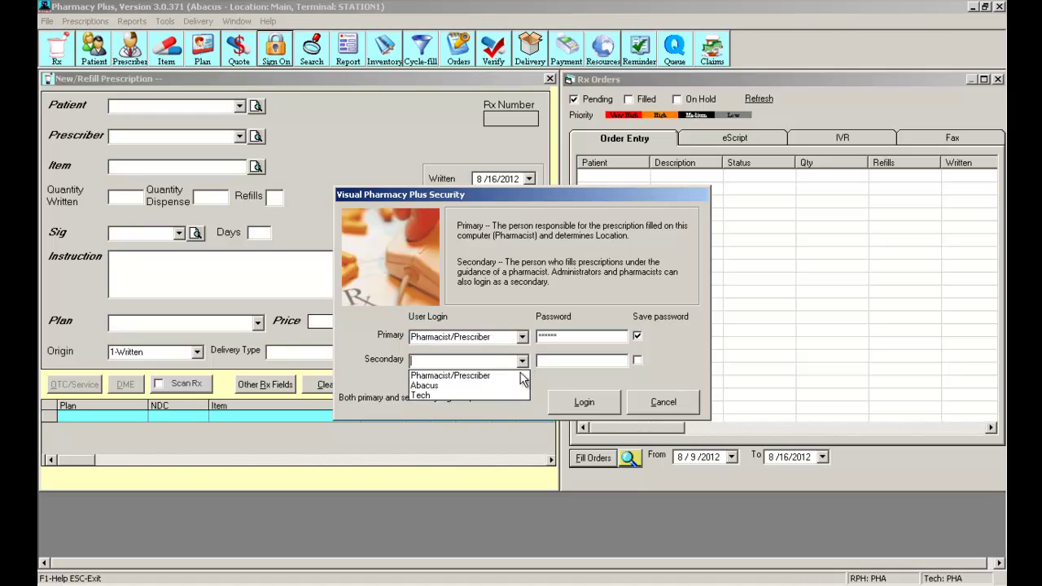
{"action": "left_click", "coordinate": [505, 391]}
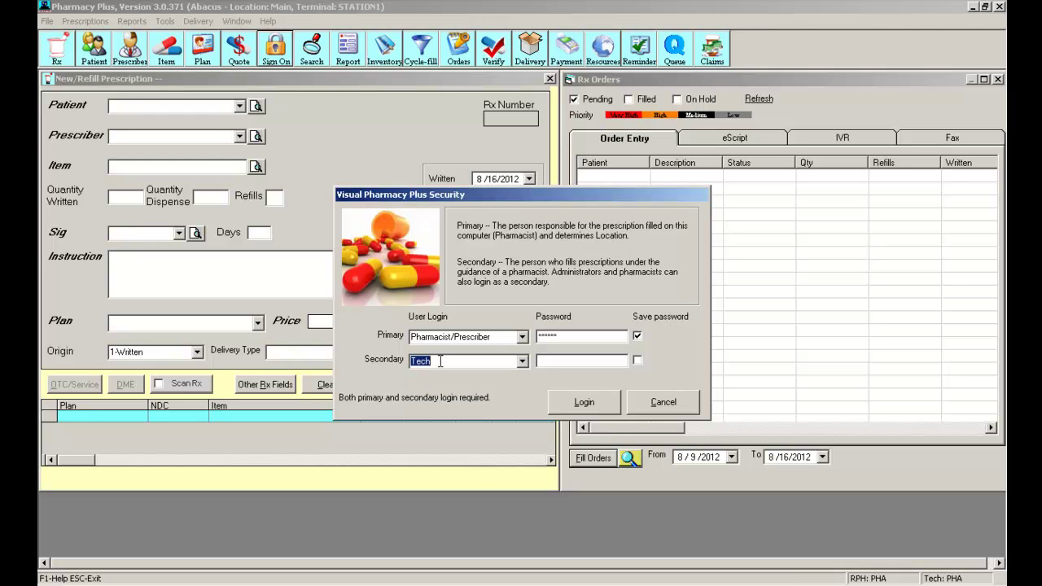
{"action": "left_click", "coordinate": [550, 363]}
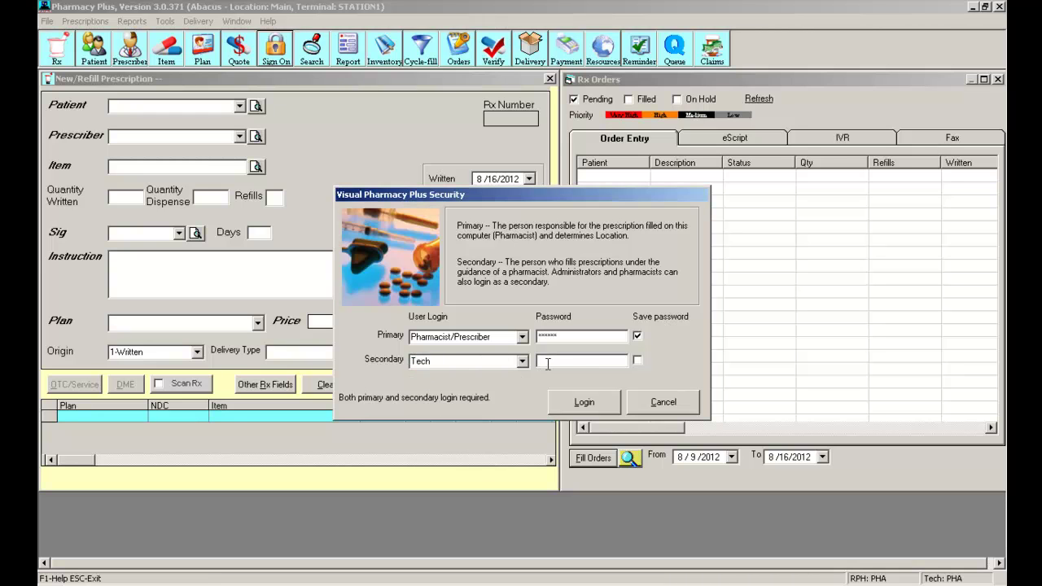